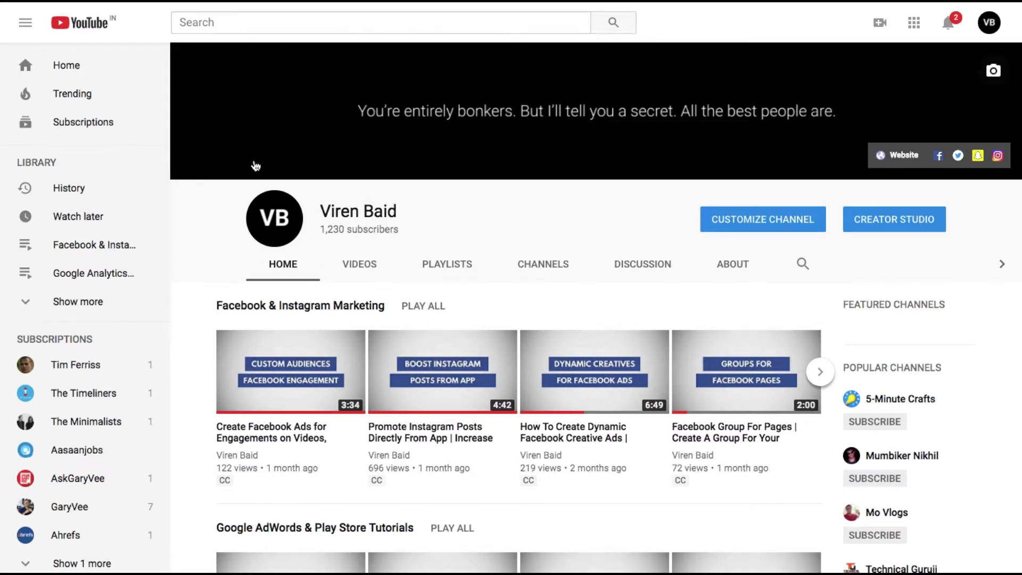
# Scroll up and down through the AdWords campaigns overview
pyautogui.scroll(-3, 233, 337)
pyautogui.scroll(-3, 233, 336)
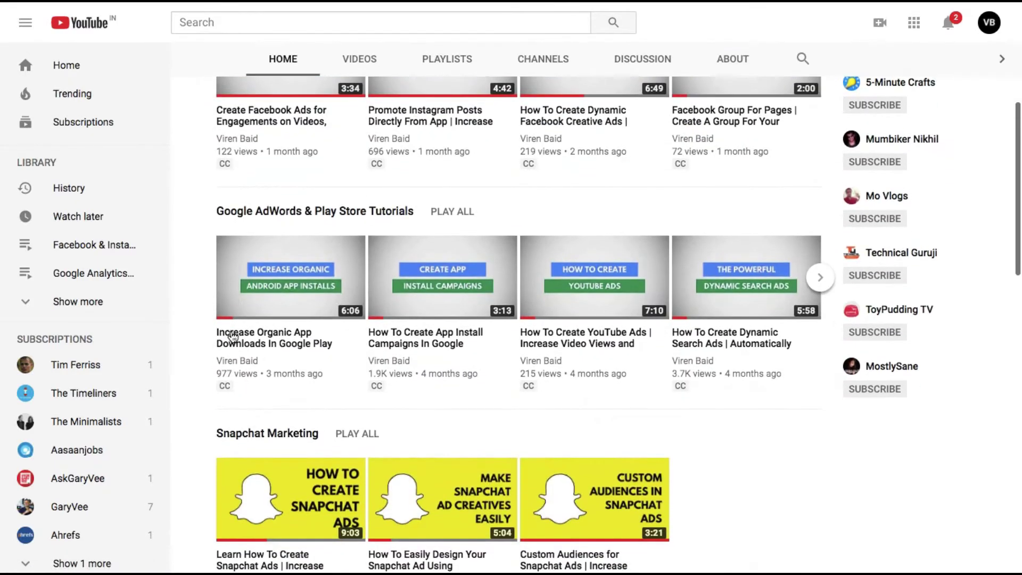
pyautogui.scroll(-3, 232, 337)
pyautogui.scroll(-1, 233, 337)
pyautogui.scroll(-1, 232, 337)
pyautogui.scroll(-2, 326, 331)
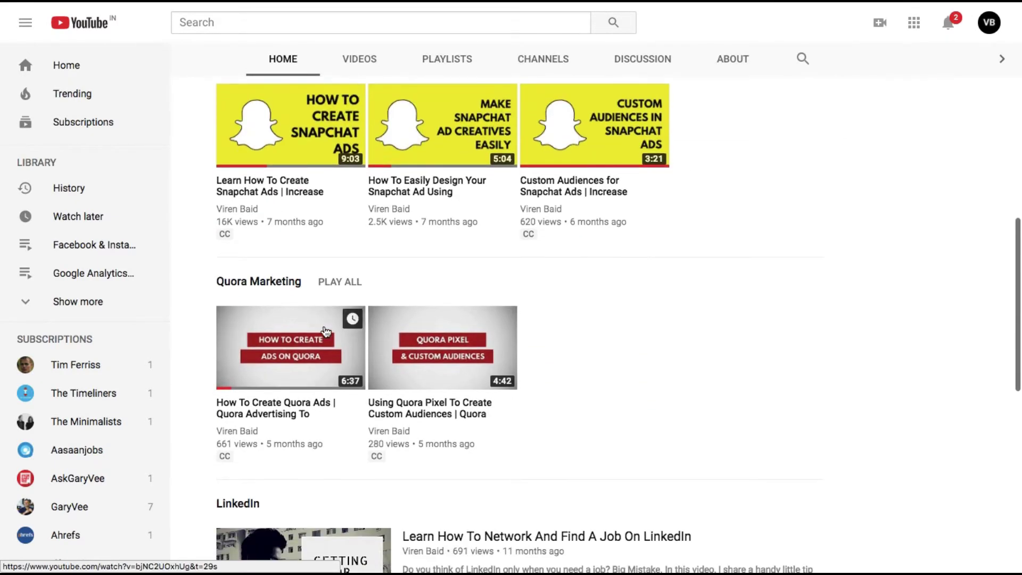
pyautogui.scroll(2, 579, 323)
pyautogui.scroll(6, 580, 322)
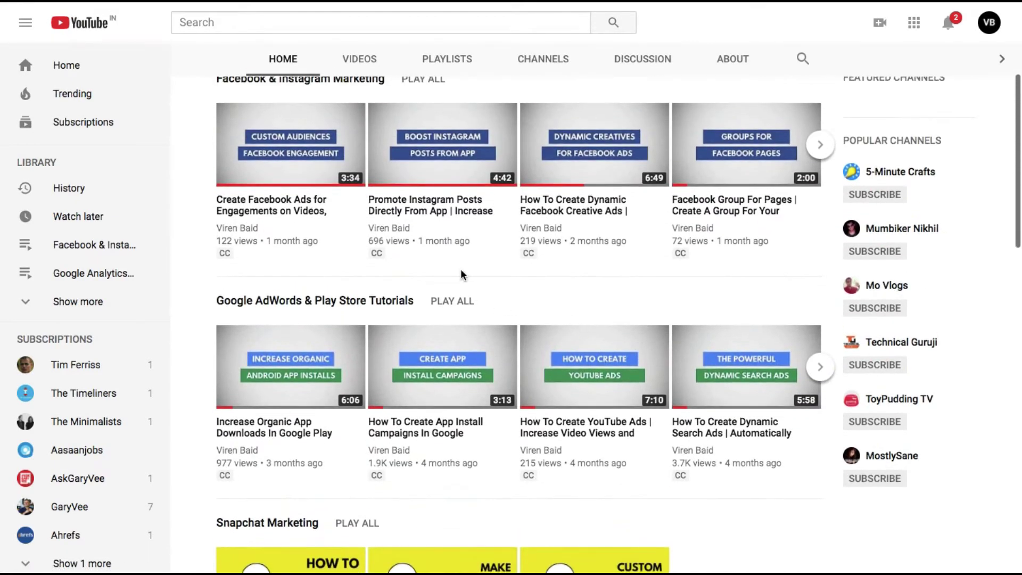
pyautogui.scroll(-8, 461, 270)
pyautogui.scroll(-6, 461, 270)
pyautogui.scroll(7, 461, 269)
pyautogui.scroll(6, 461, 269)
pyautogui.scroll(5, 461, 269)
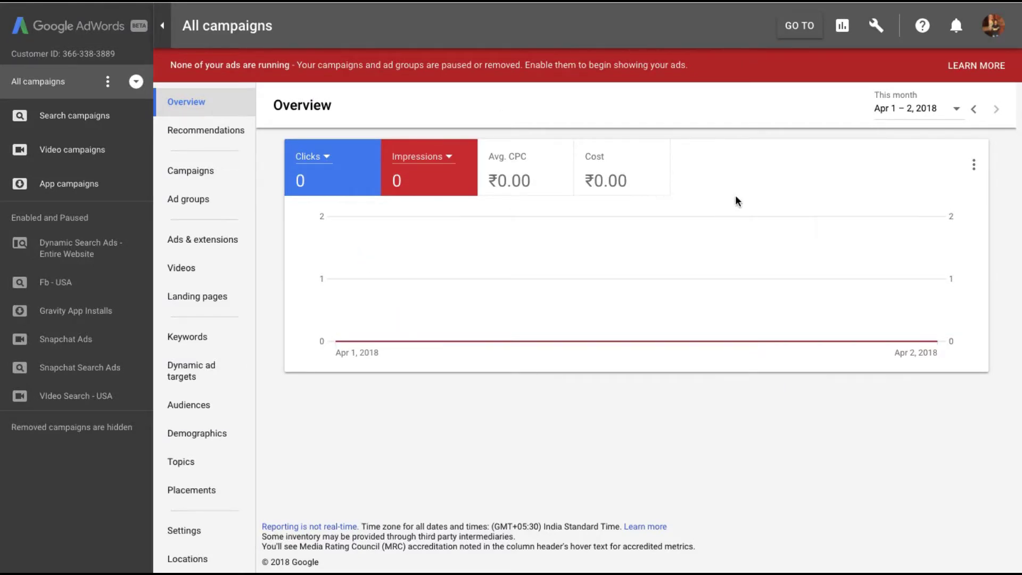
# Open Audience sources in Audience manager and scroll to the YouTube card
pyautogui.click(876, 26)
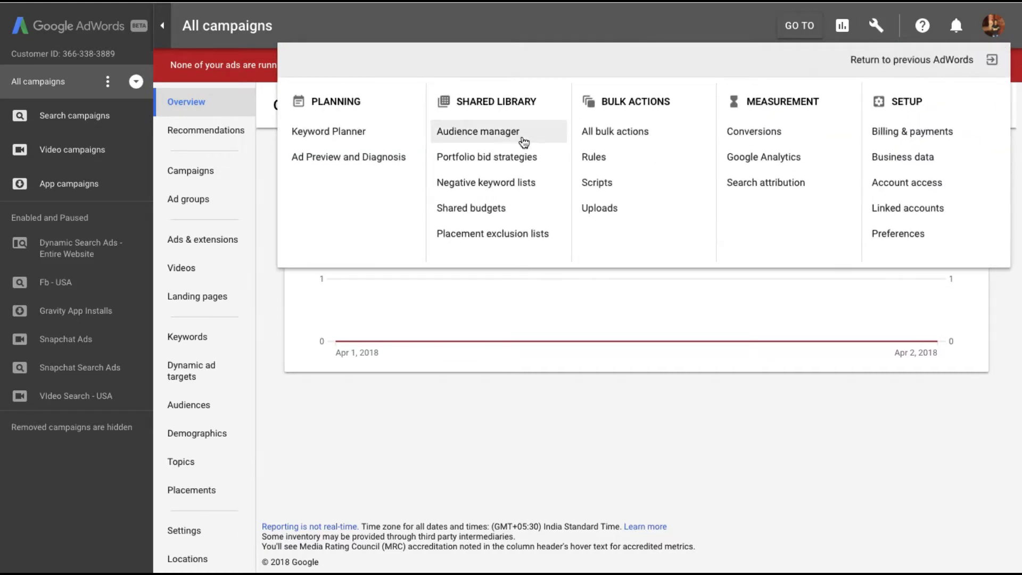
pyautogui.click(495, 136)
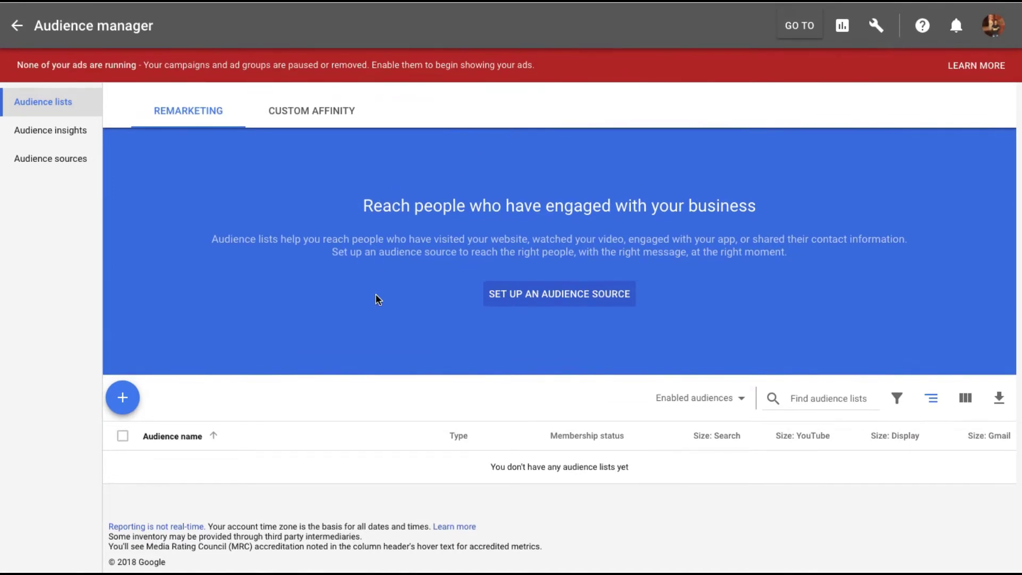
pyautogui.click(515, 296)
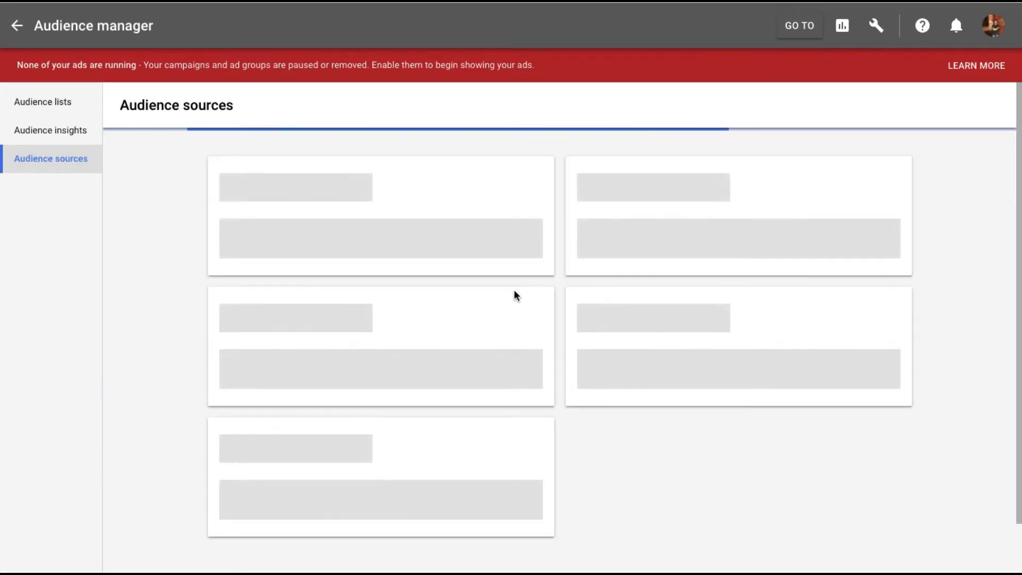
pyautogui.scroll(-3, 350, 280)
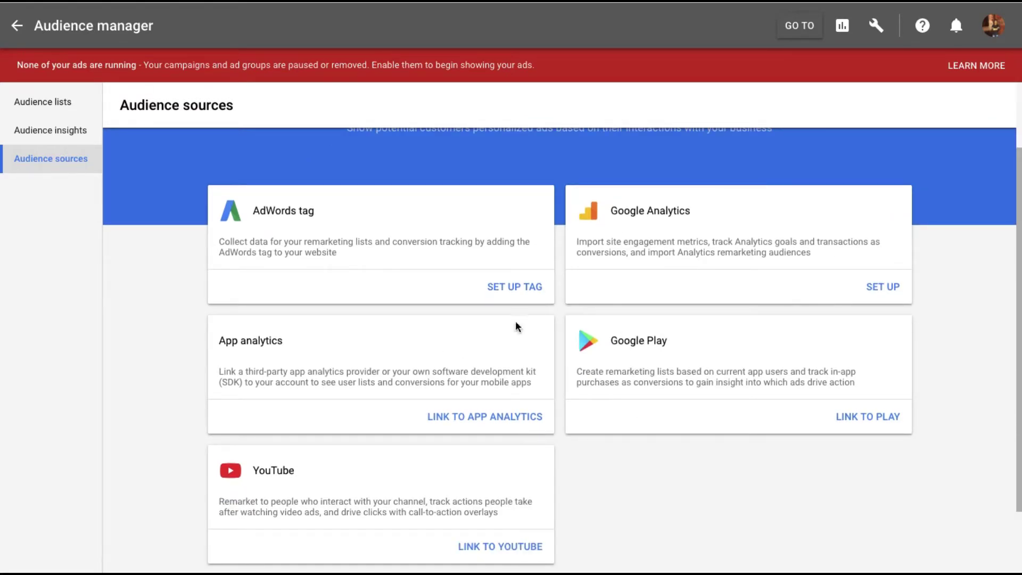
pyautogui.scroll(-3, 596, 472)
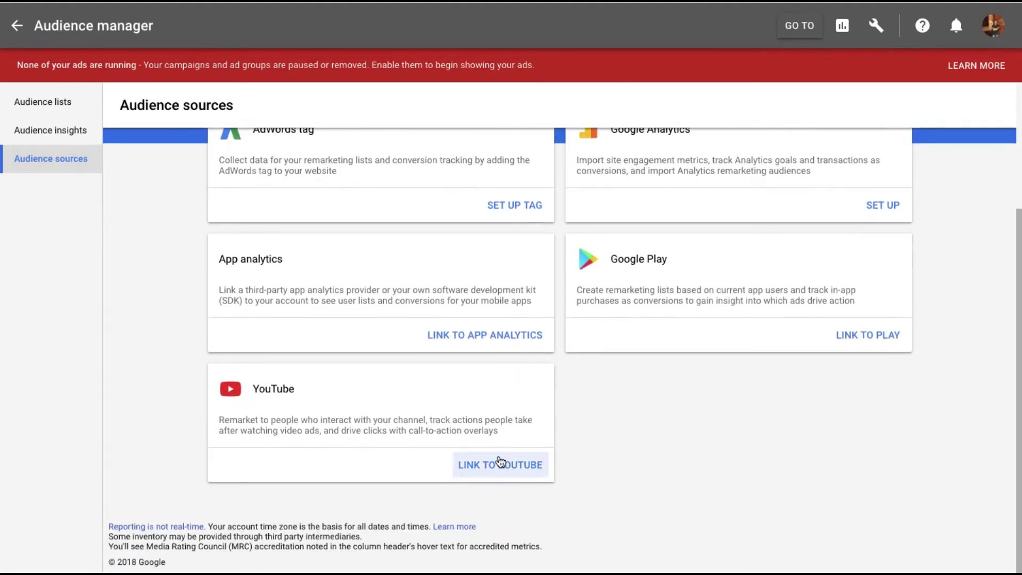
# Link a YouTube channel found by searching its name, marked as 'I own this channel'
pyautogui.click(498, 461)
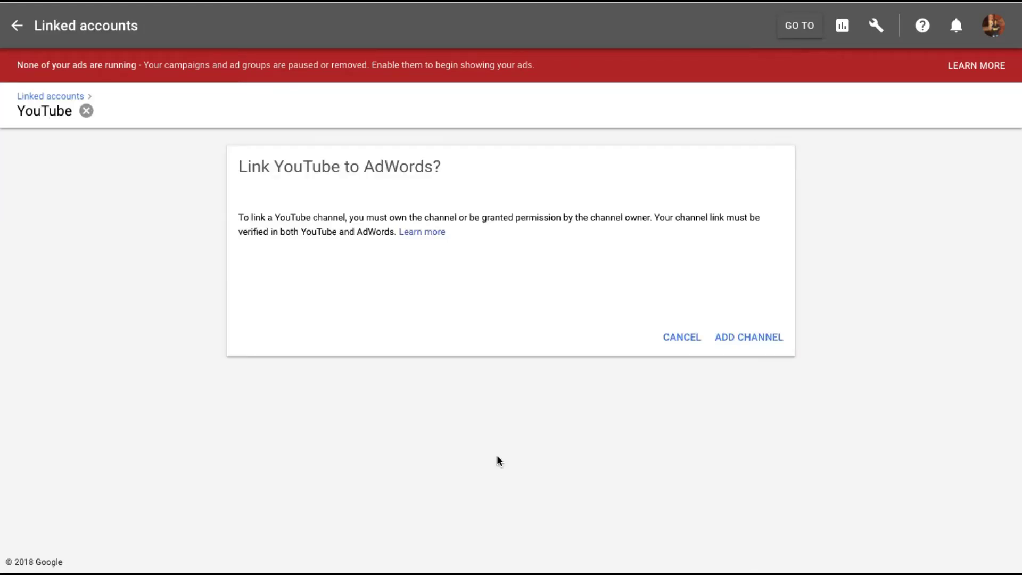
pyautogui.click(747, 337)
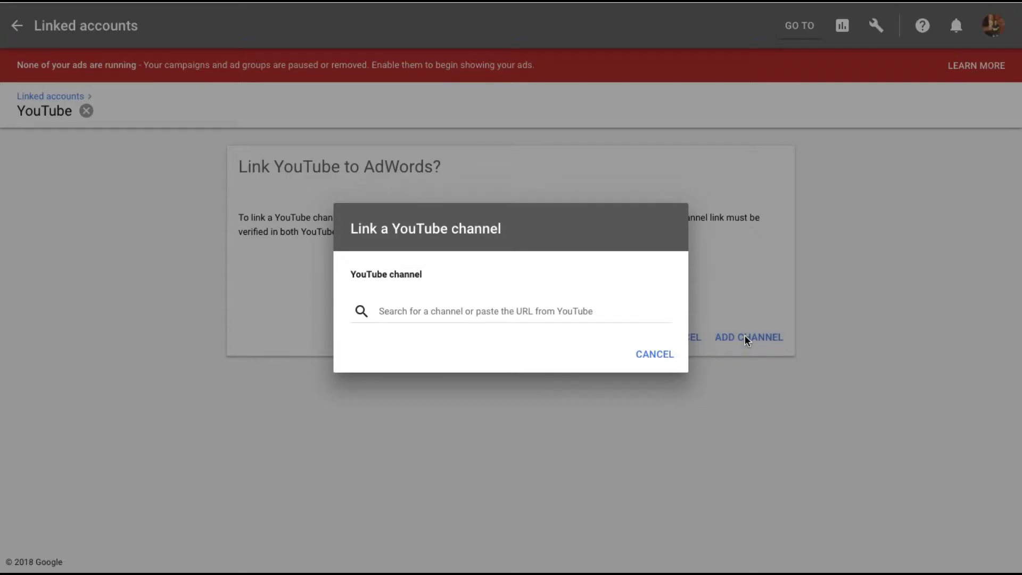
pyautogui.click(491, 312)
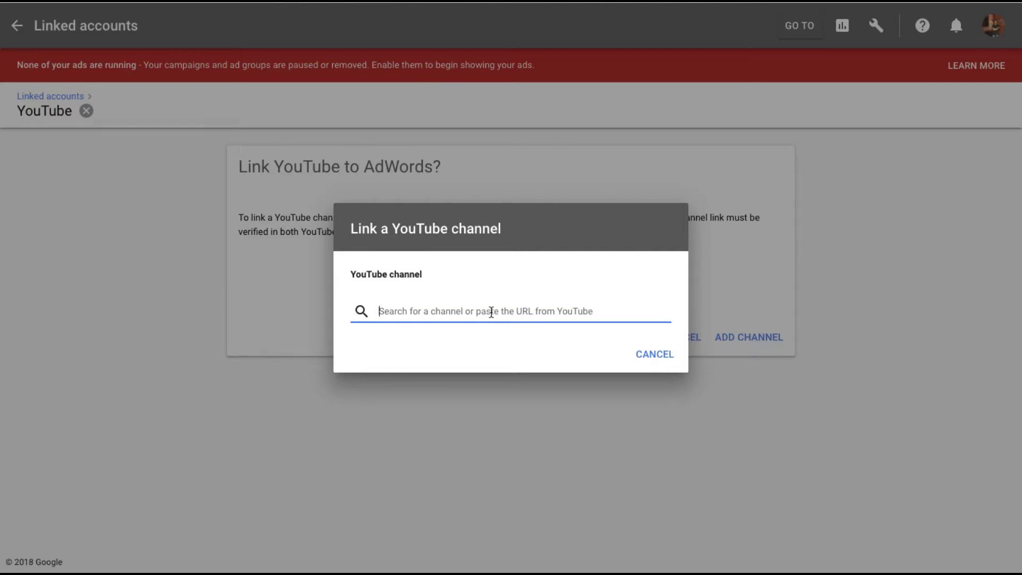
pyautogui.write('viren baid')
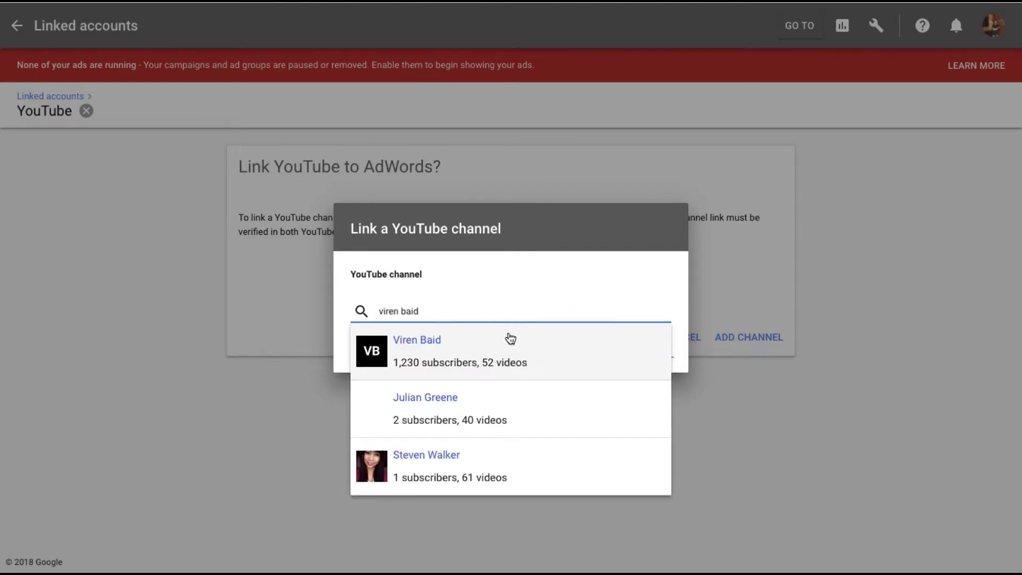
pyautogui.click(510, 338)
pyautogui.click(422, 339)
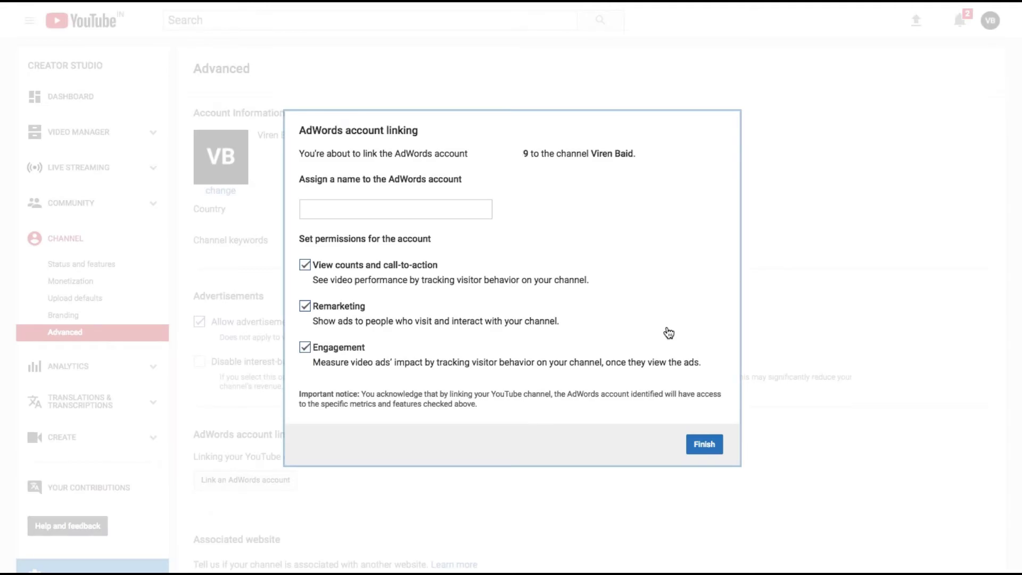
# Name the linked AdWords account and finish with all three permissions granted
pyautogui.click(394, 208)
pyautogui.write('Viren')
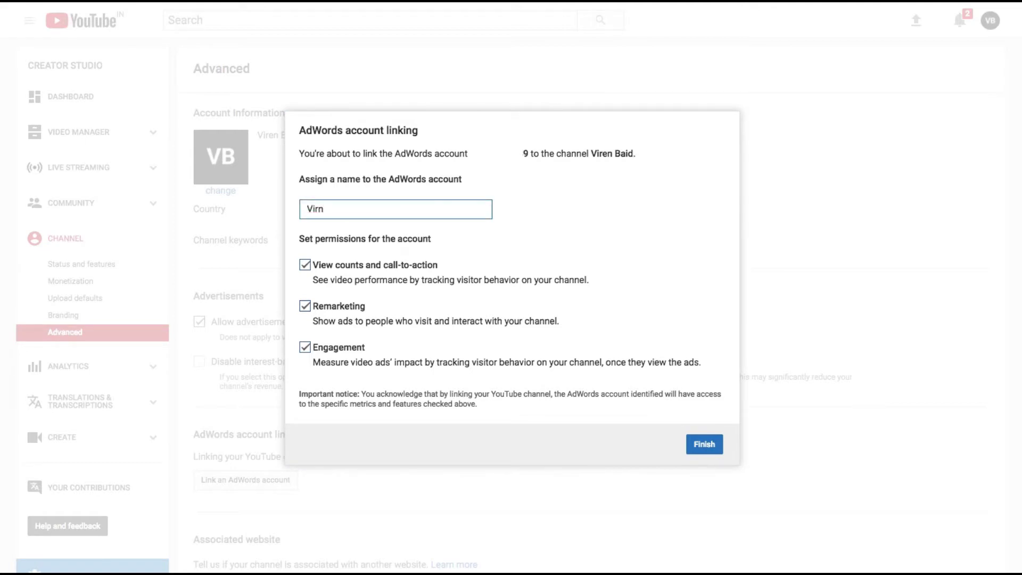
pyautogui.write(' Baid')
pyautogui.click(711, 445)
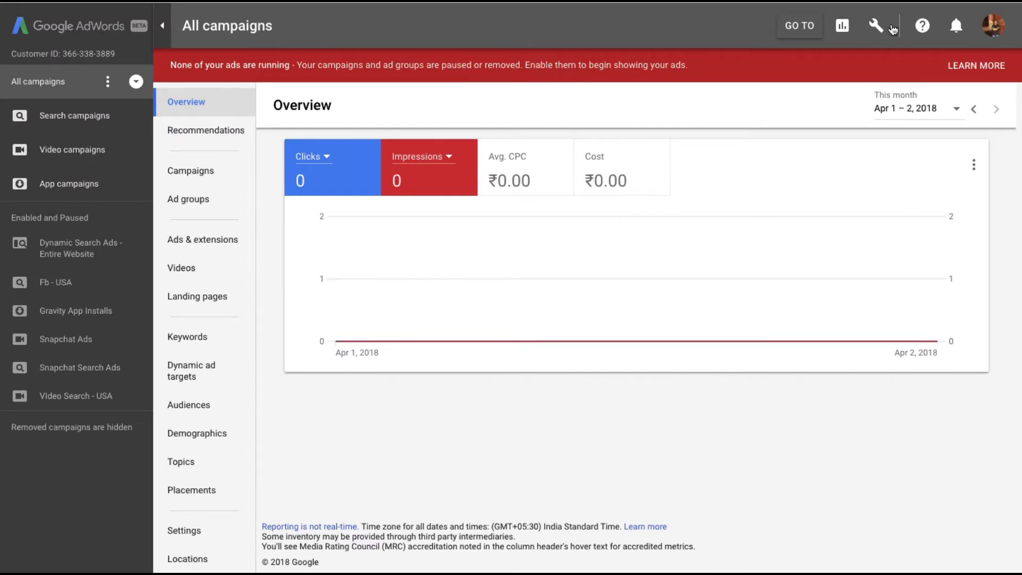
# Start a new YouTube users audience from Audience manager
pyautogui.click(876, 25)
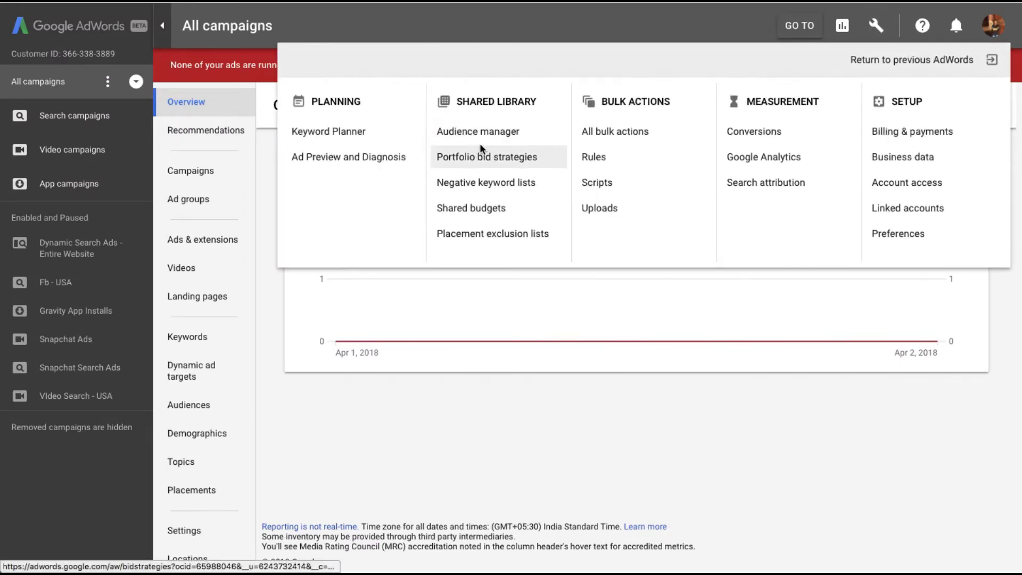
pyautogui.click(492, 134)
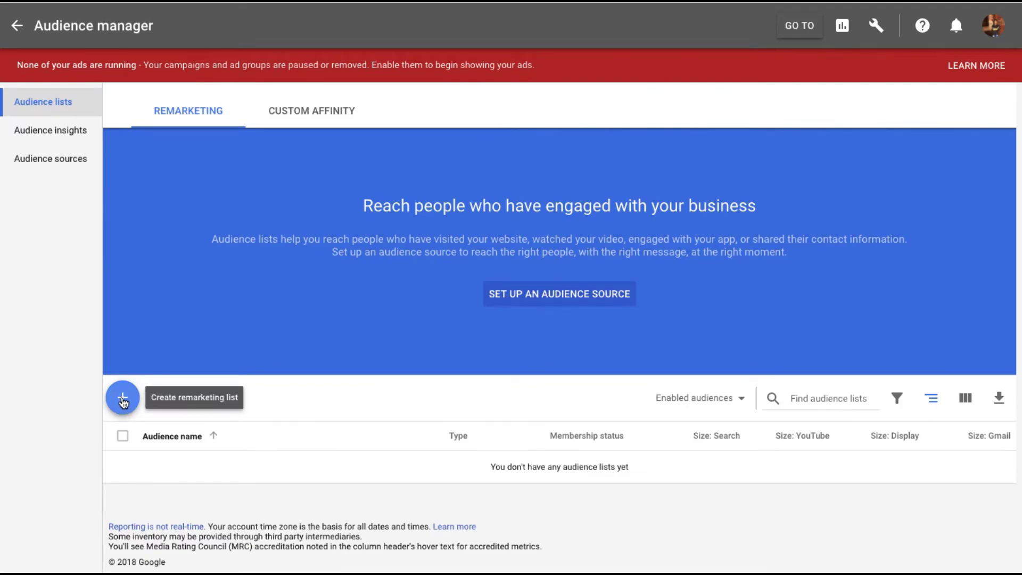
pyautogui.click(123, 402)
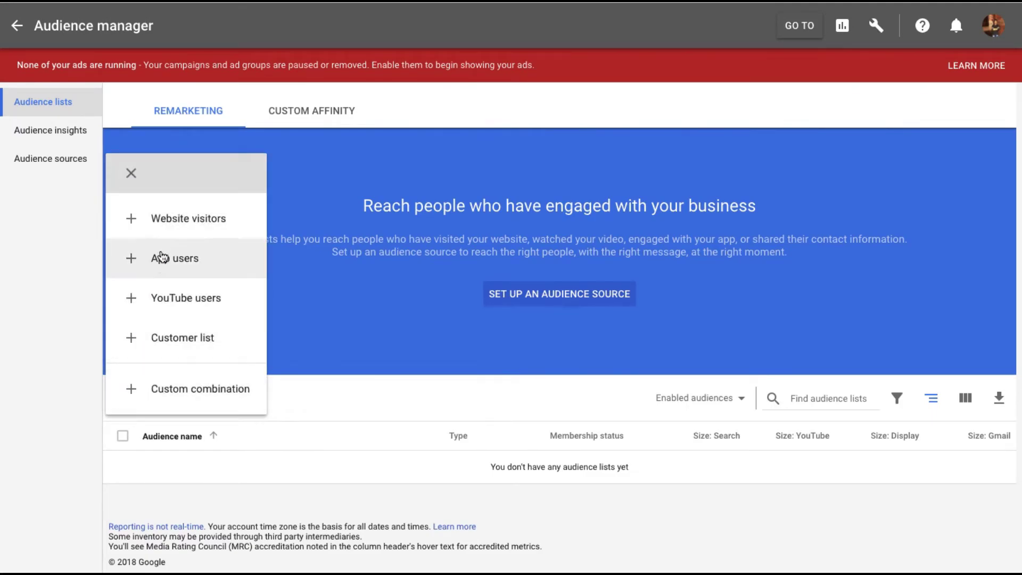
pyautogui.moveTo(185, 298)
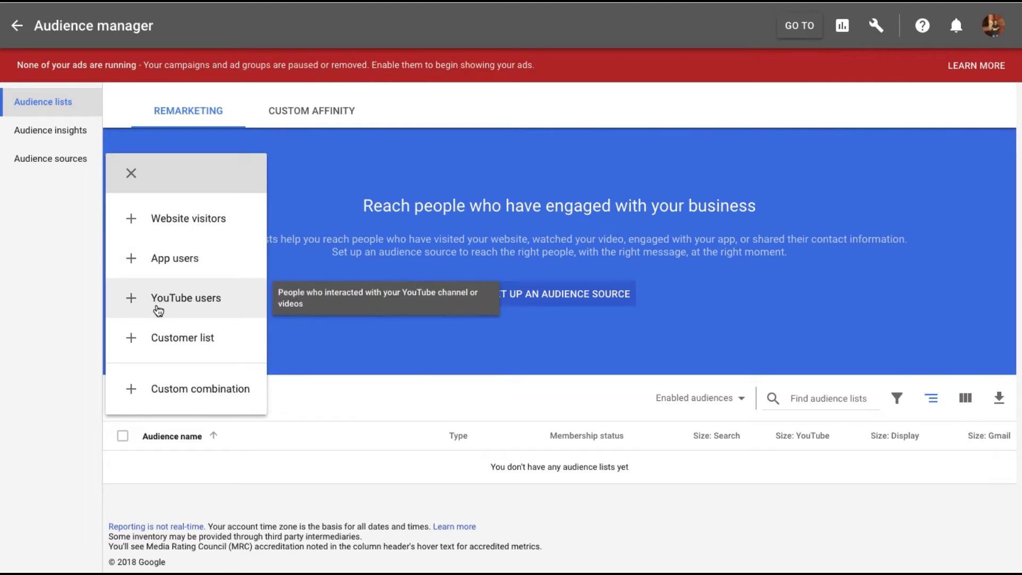
pyautogui.click(177, 295)
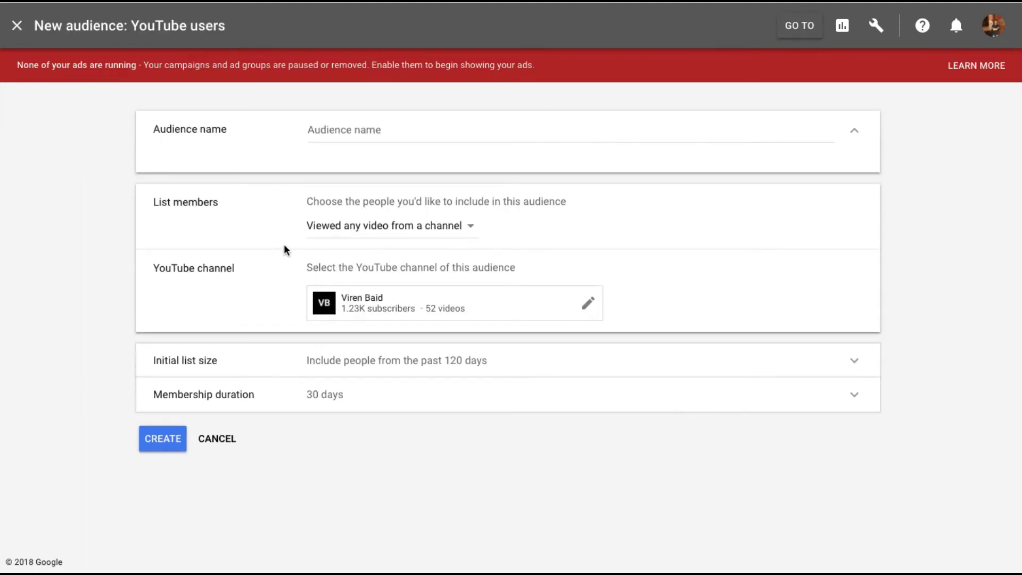
# Create 'YouTube Remarketing' for any-video viewers, 120-day initial list, 30-day membership
pyautogui.click(348, 129)
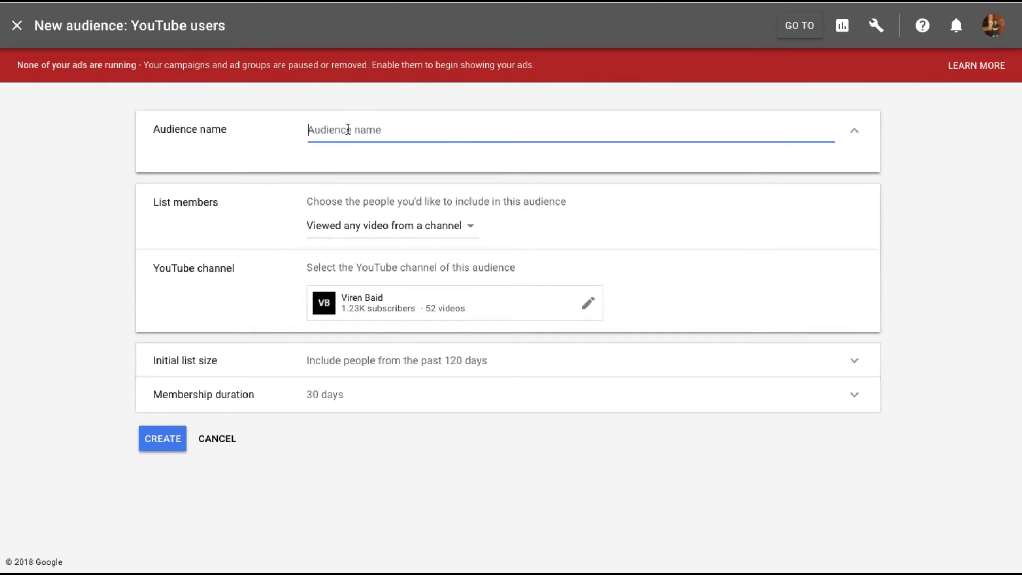
pyautogui.write('YouTube Remark')
pyautogui.write('eting')
pyautogui.click(325, 226)
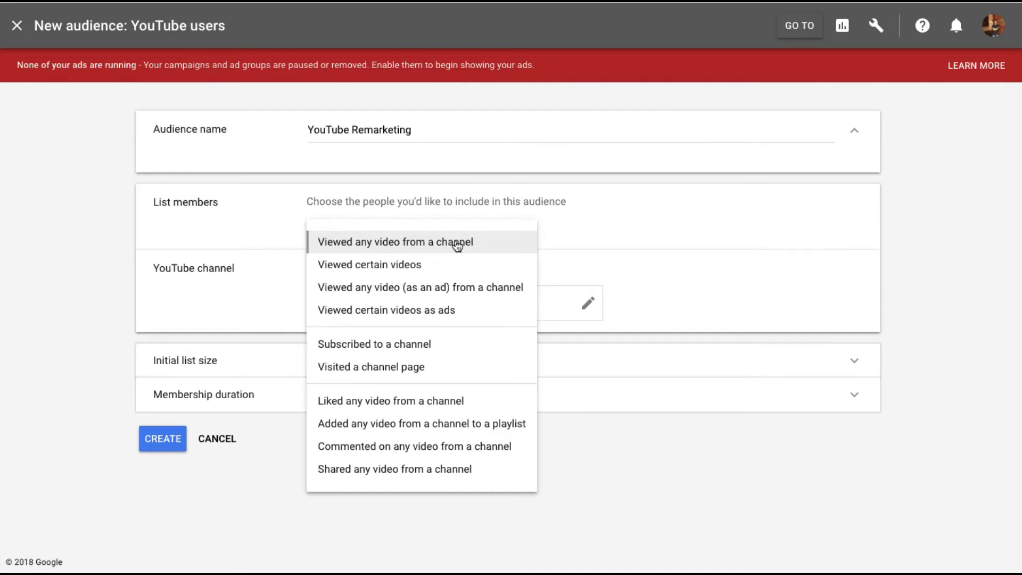
pyautogui.click(417, 244)
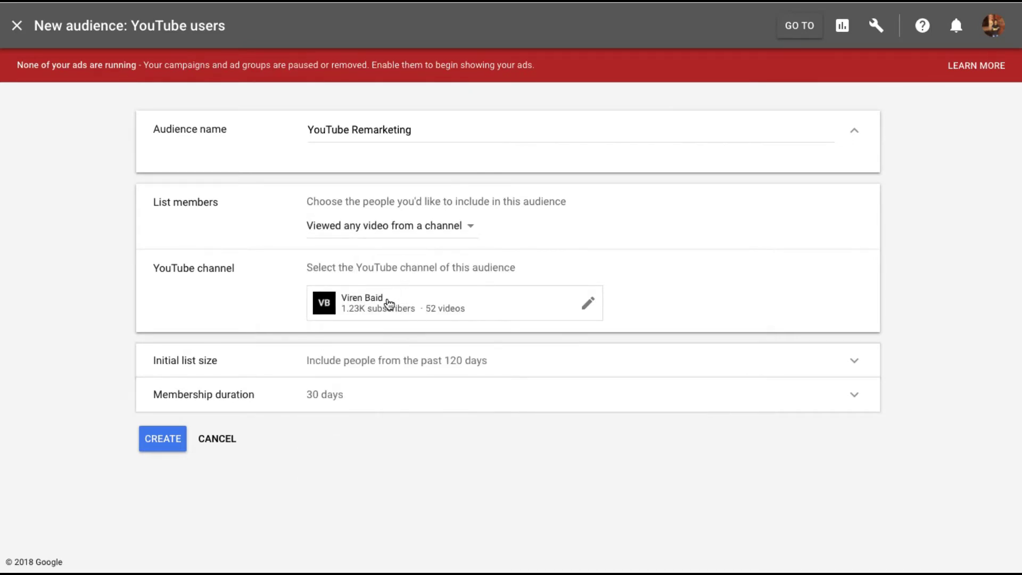
pyautogui.click(262, 357)
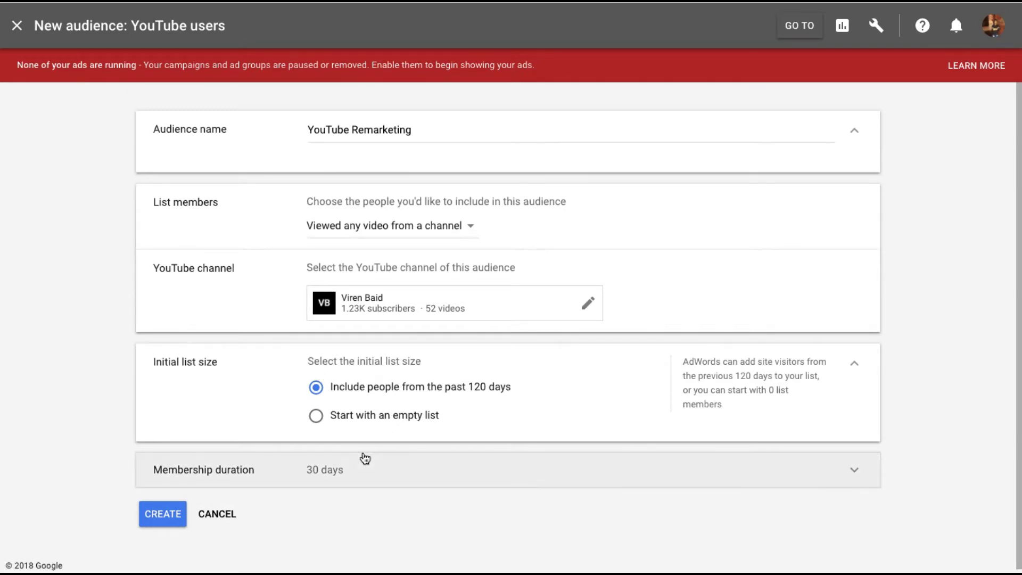
pyautogui.click(329, 461)
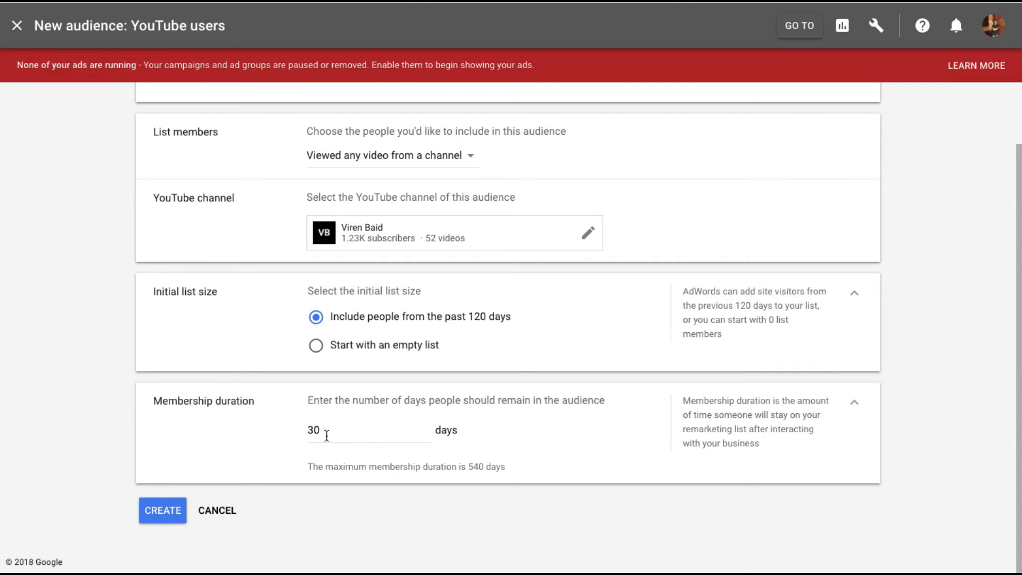
pyautogui.click(180, 511)
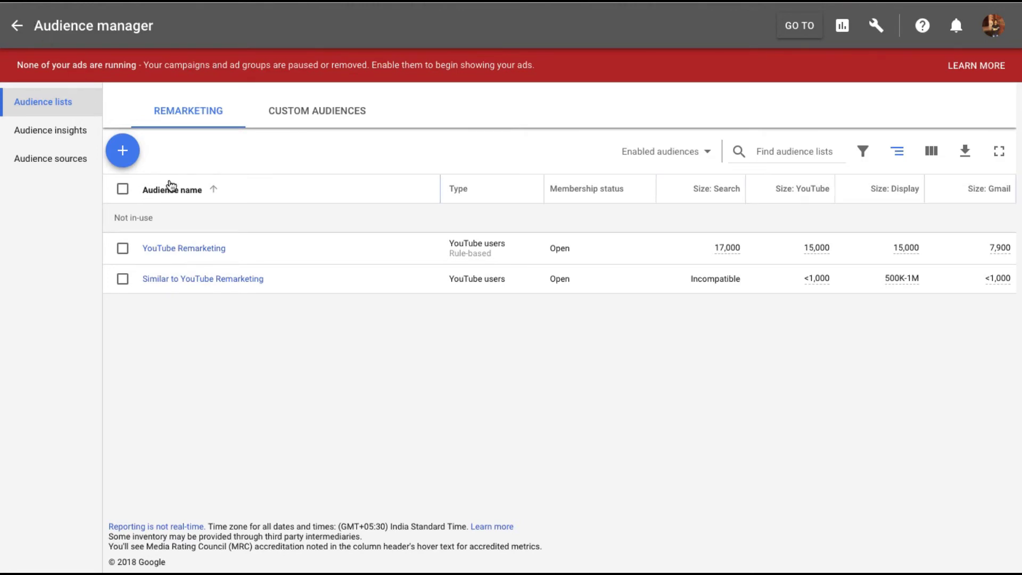
# Start adding audiences on the Snapchat Search Ads campaign's Audiences page
pyautogui.click(18, 28)
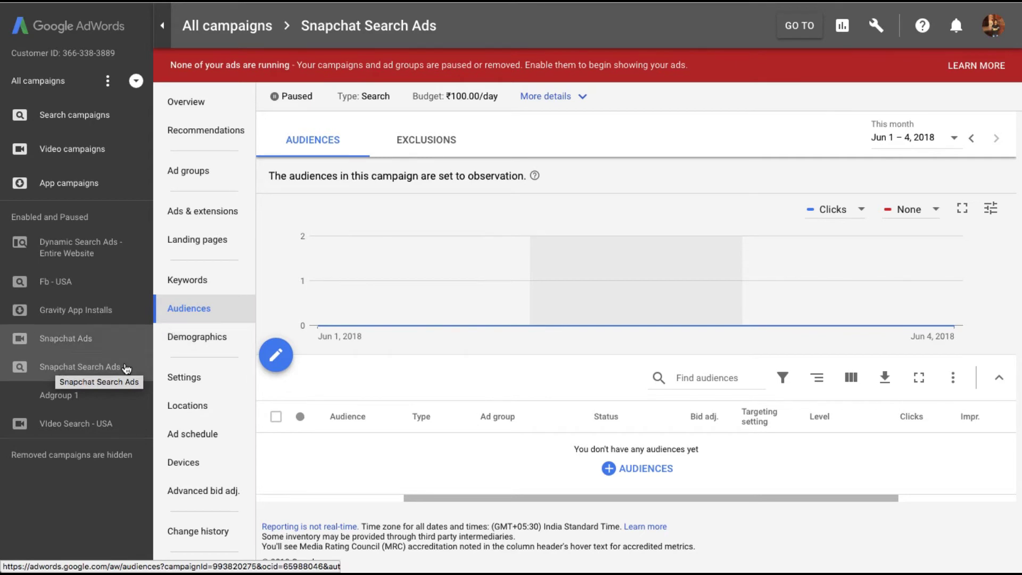
pyautogui.click(69, 368)
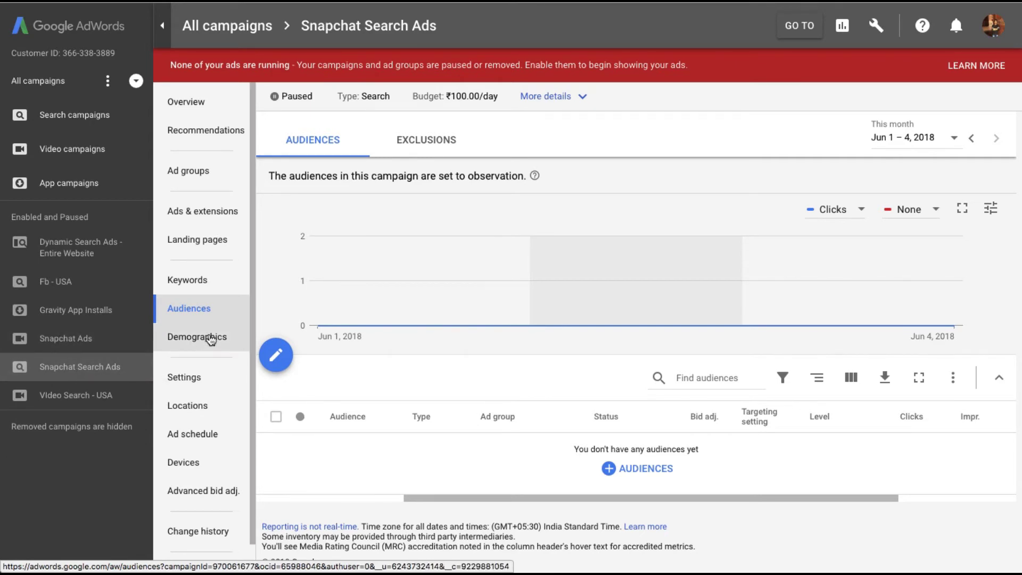
pyautogui.click(192, 315)
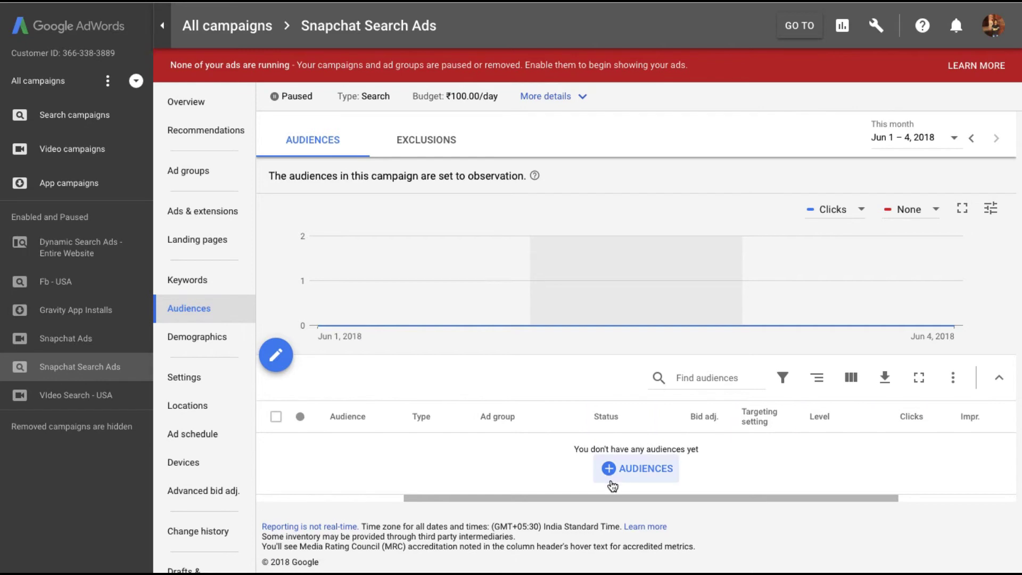
pyautogui.click(630, 483)
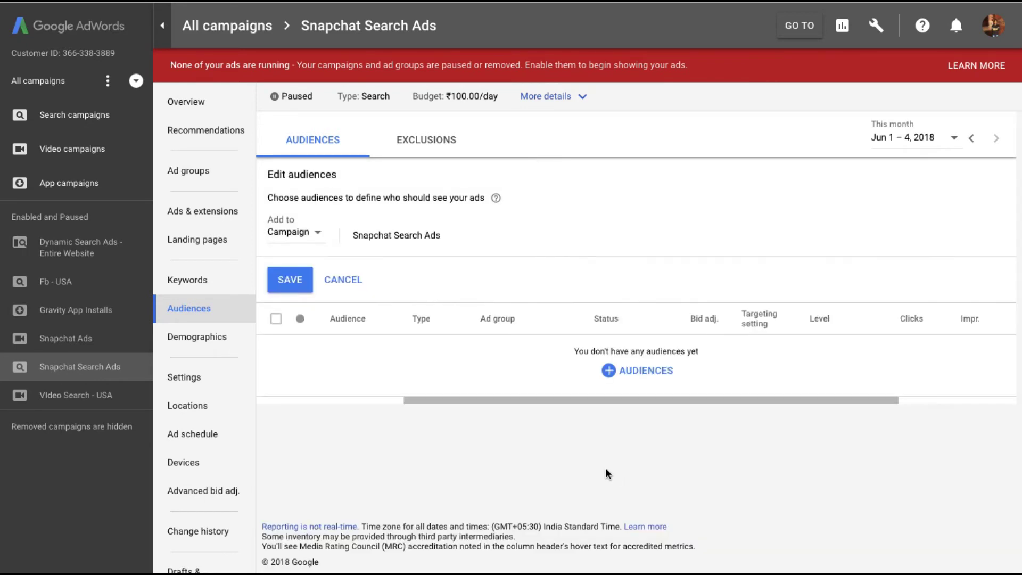
# Set the new audiences to Targeting rather than Observation
pyautogui.scroll(-1, 319, 240)
pyautogui.click(274, 197)
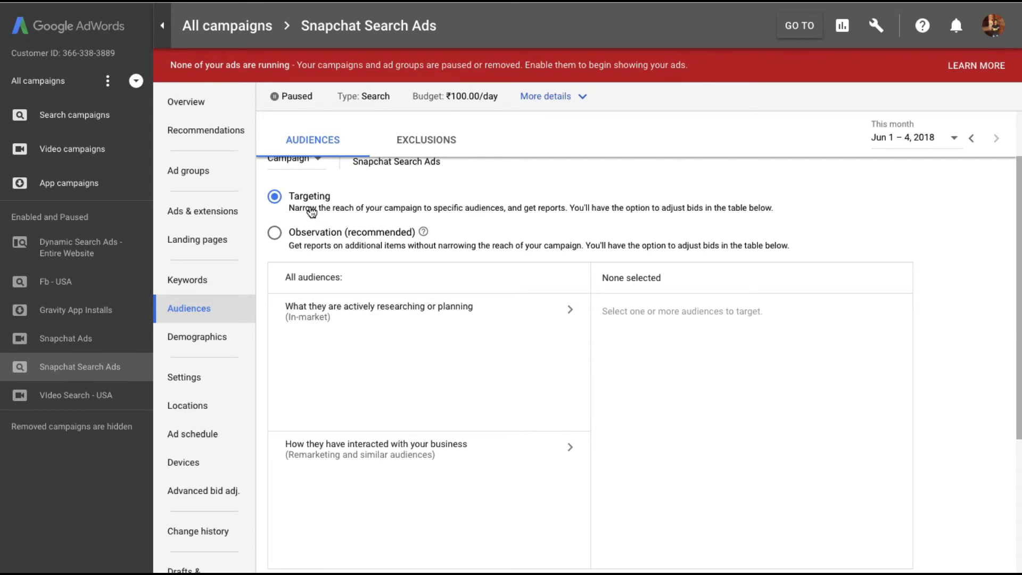
pyautogui.scroll(1, 311, 213)
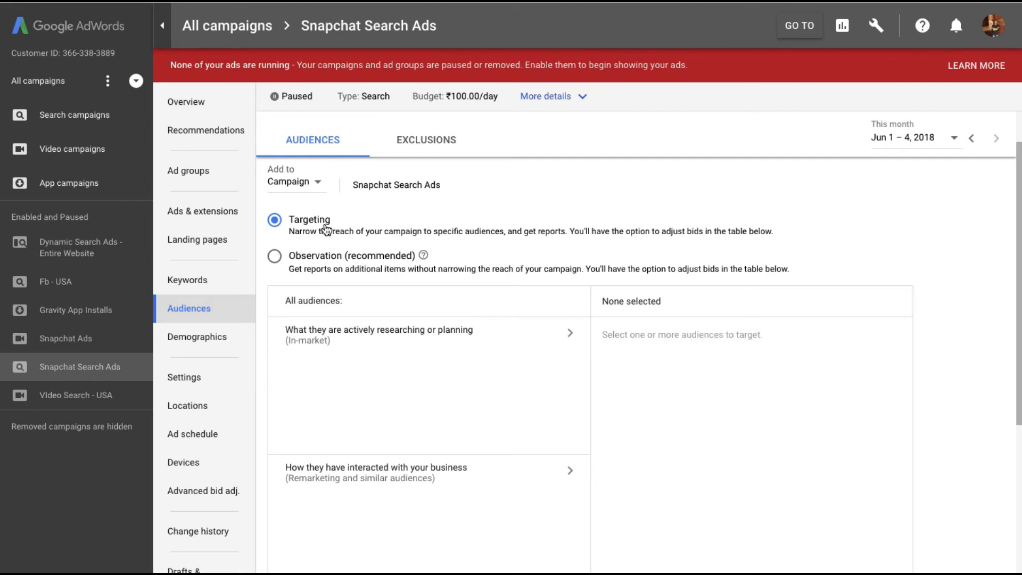
pyautogui.click(298, 260)
pyautogui.click(303, 225)
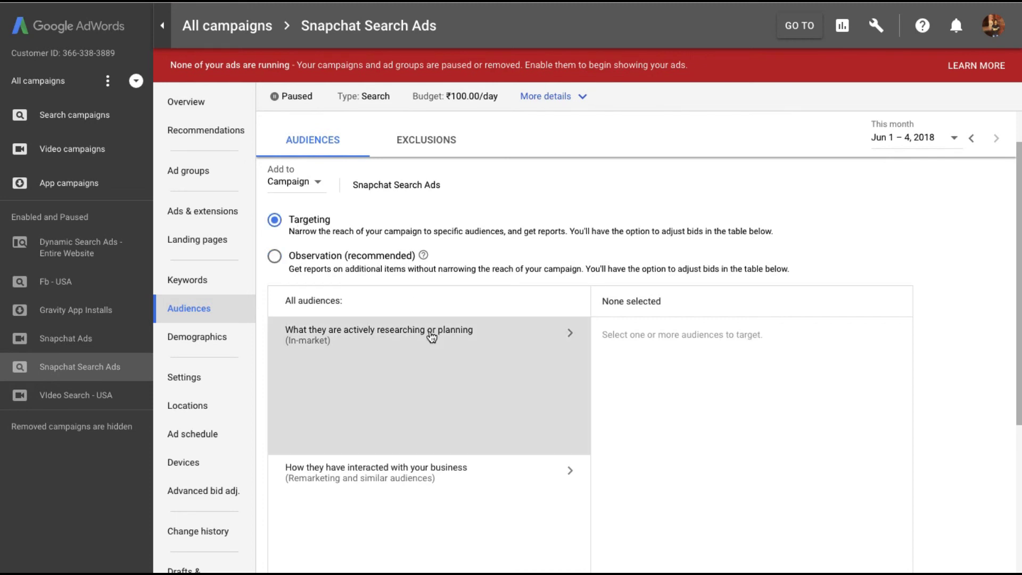
# Tick YouTube Remarketing under business interactions and save it for Snapchat Search Ads
pyautogui.scroll(-3, 426, 333)
pyautogui.scroll(1, 377, 314)
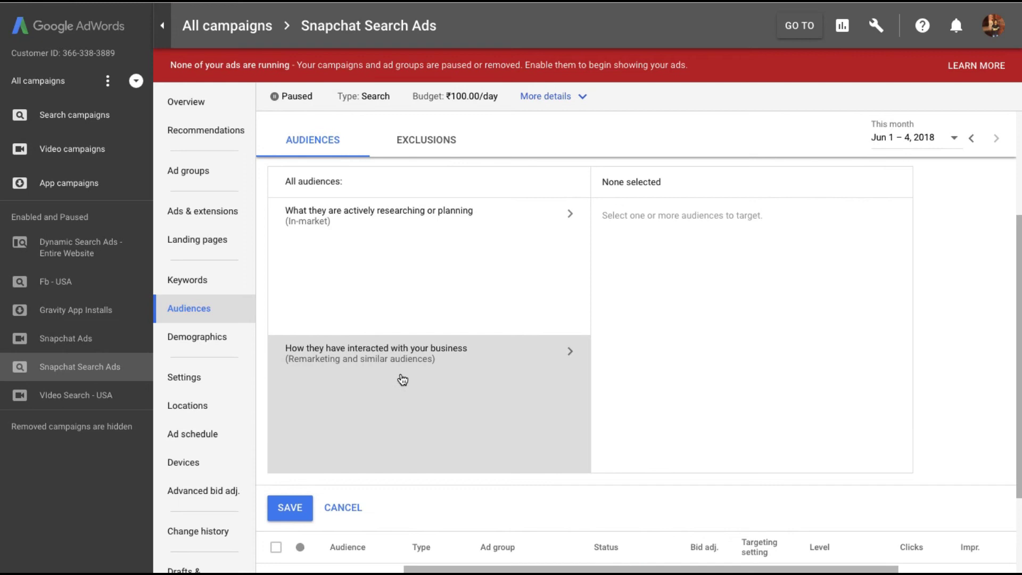
pyautogui.click(429, 369)
pyautogui.click(307, 301)
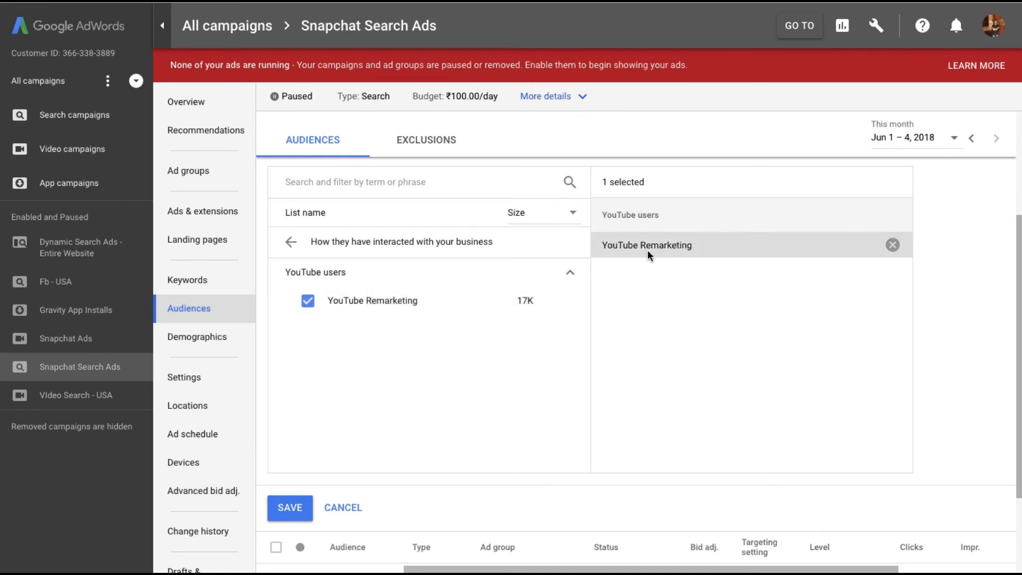
pyautogui.click(284, 514)
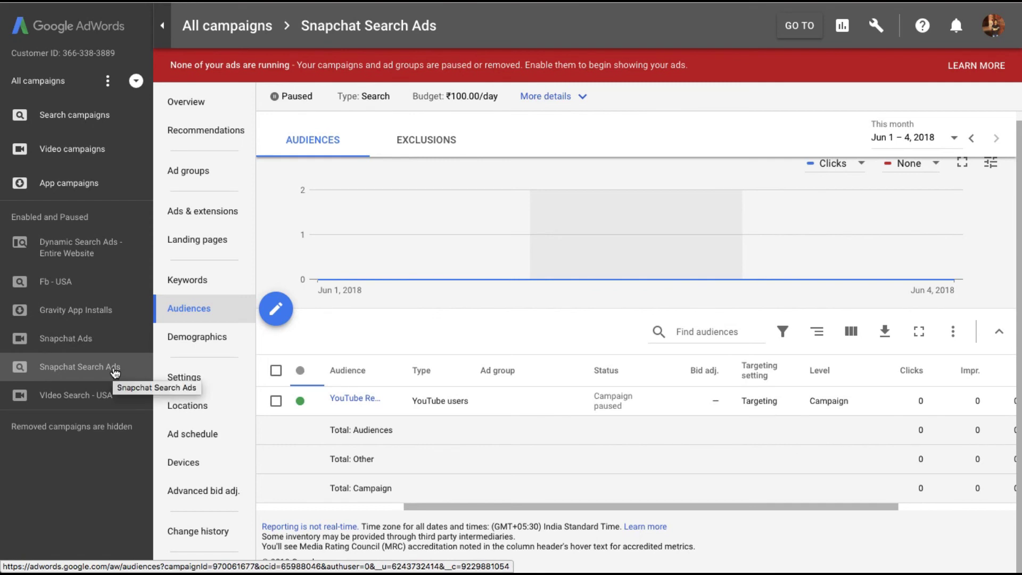
# Add and save YouTube Remarketing on Video Search - USA's Facebook Canvas ad group
pyautogui.click(83, 400)
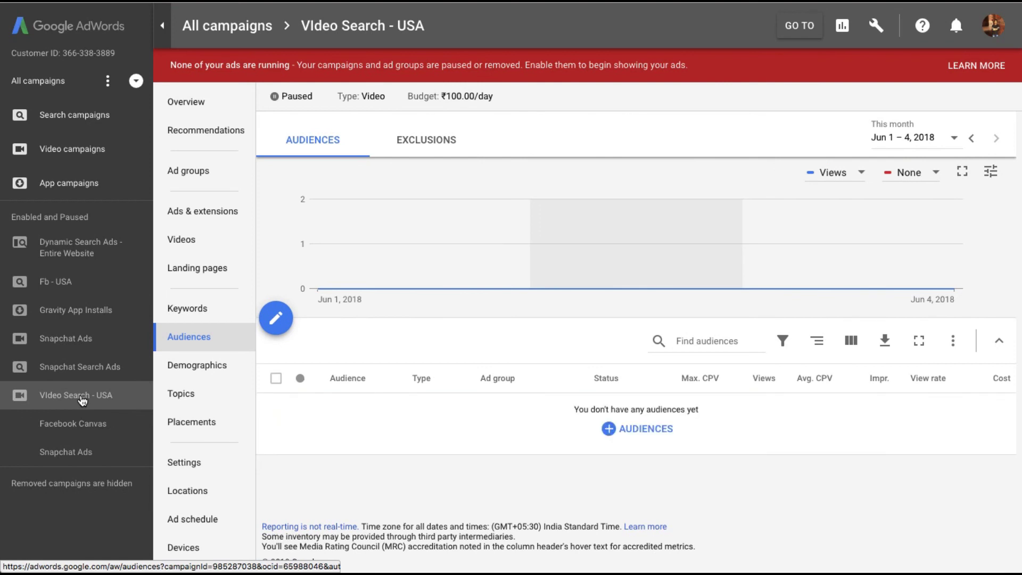
pyautogui.click(655, 428)
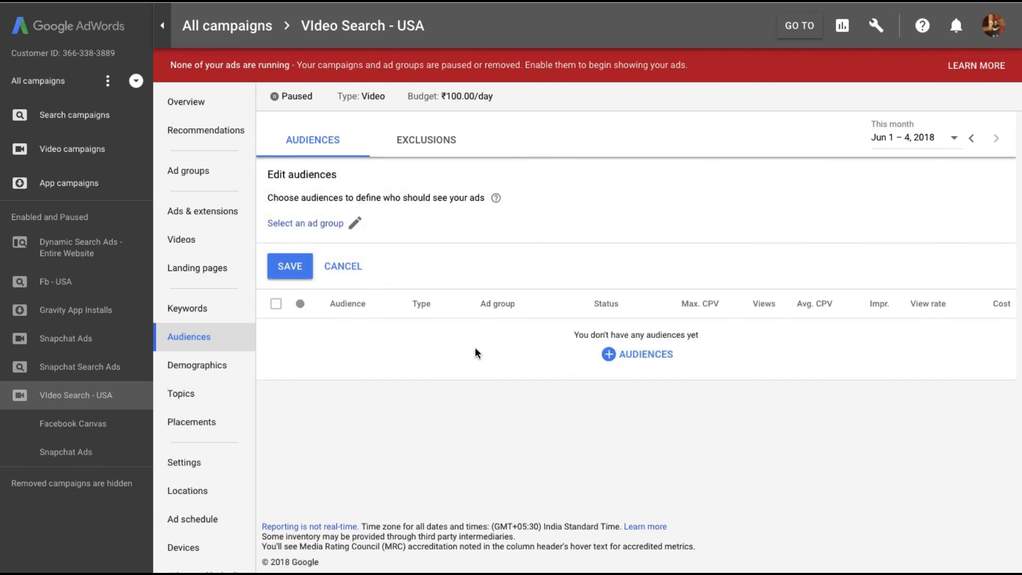
pyautogui.click(353, 225)
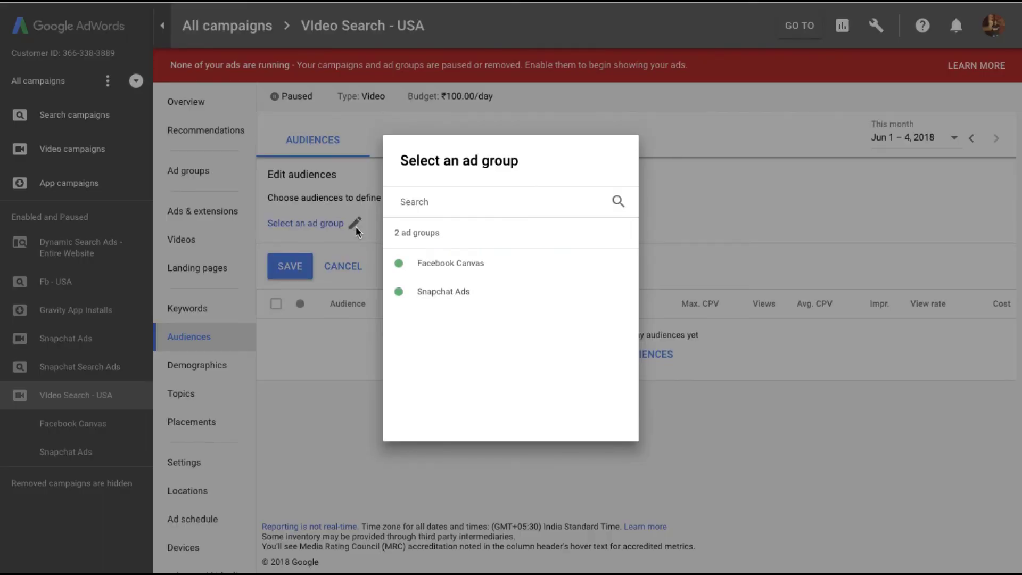
pyautogui.click(458, 268)
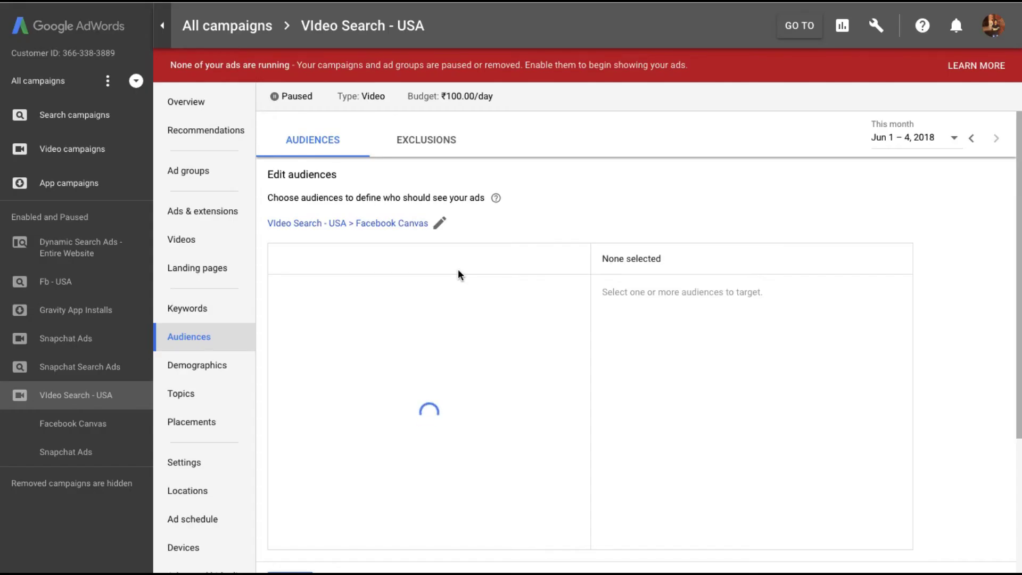
pyautogui.scroll(-1, 335, 428)
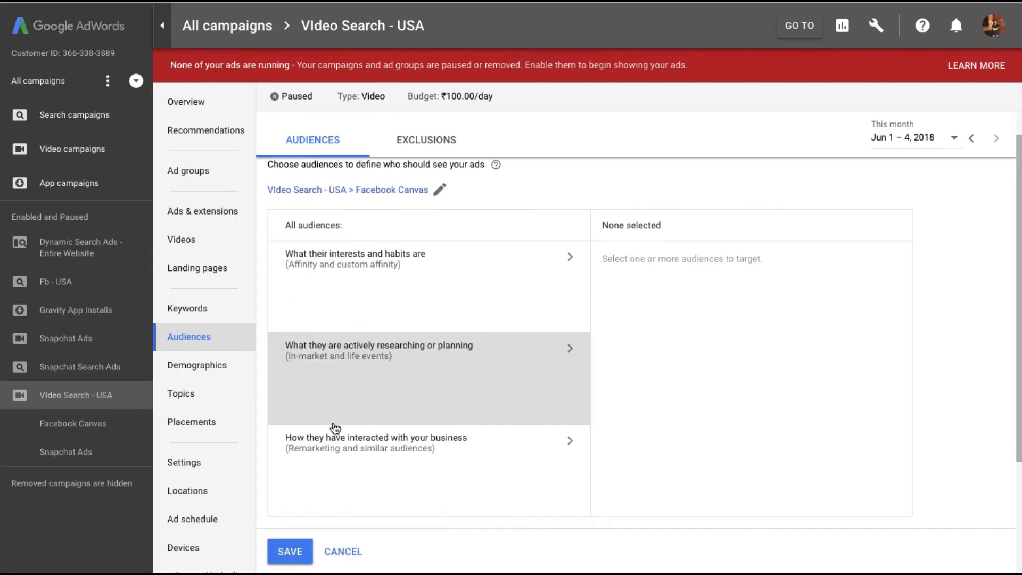
pyautogui.click(323, 449)
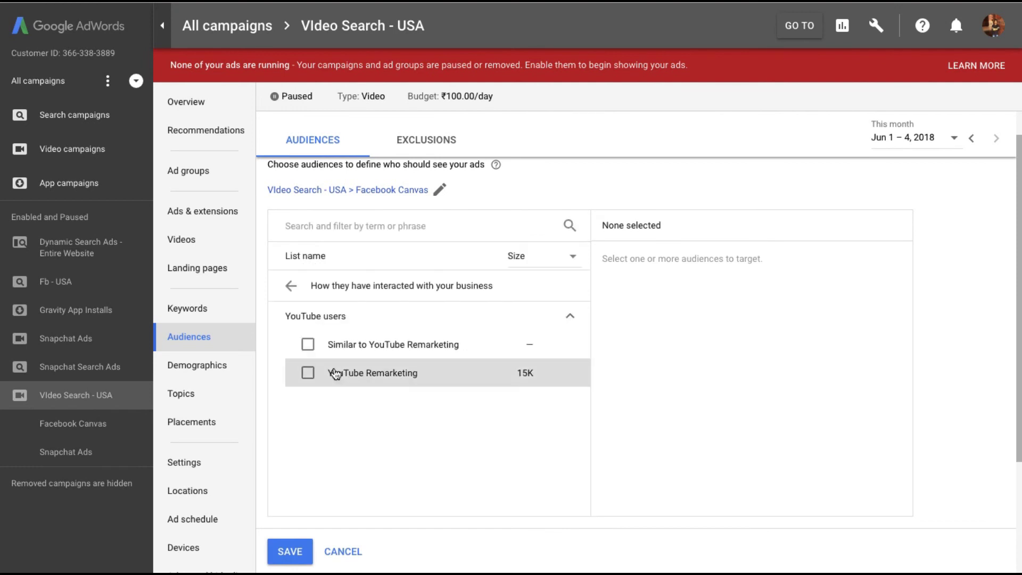
pyautogui.click(309, 374)
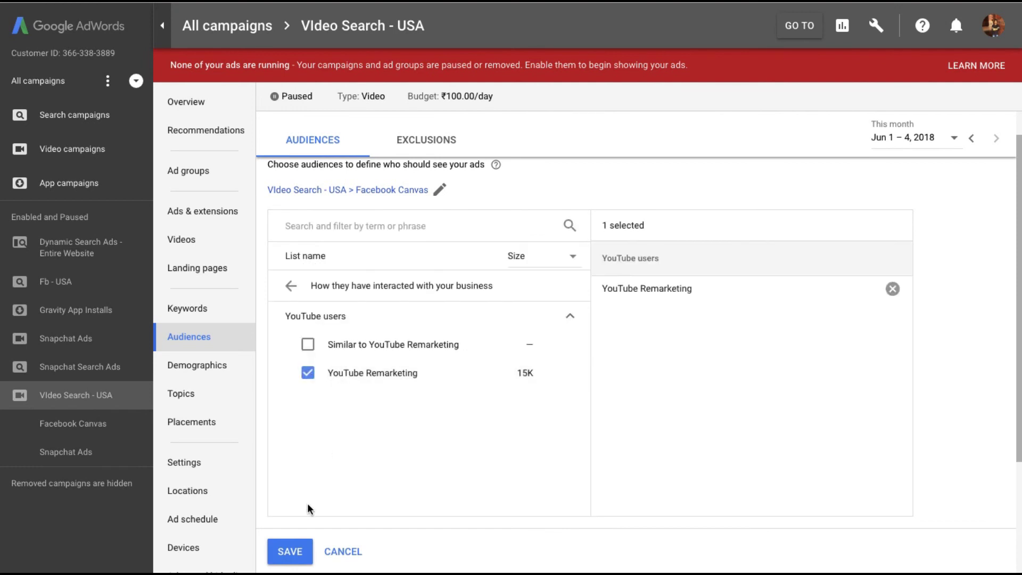
pyautogui.click(289, 541)
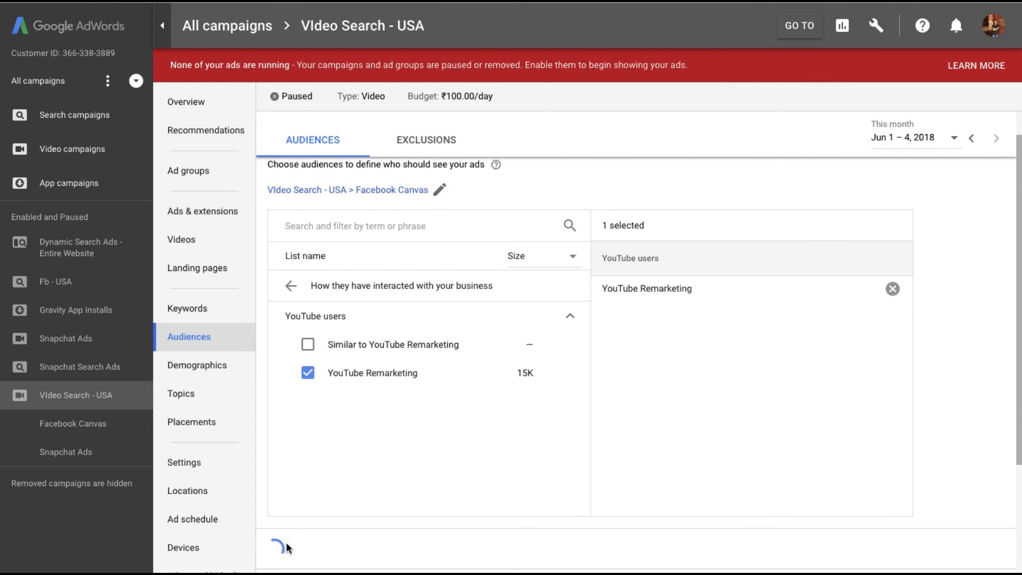